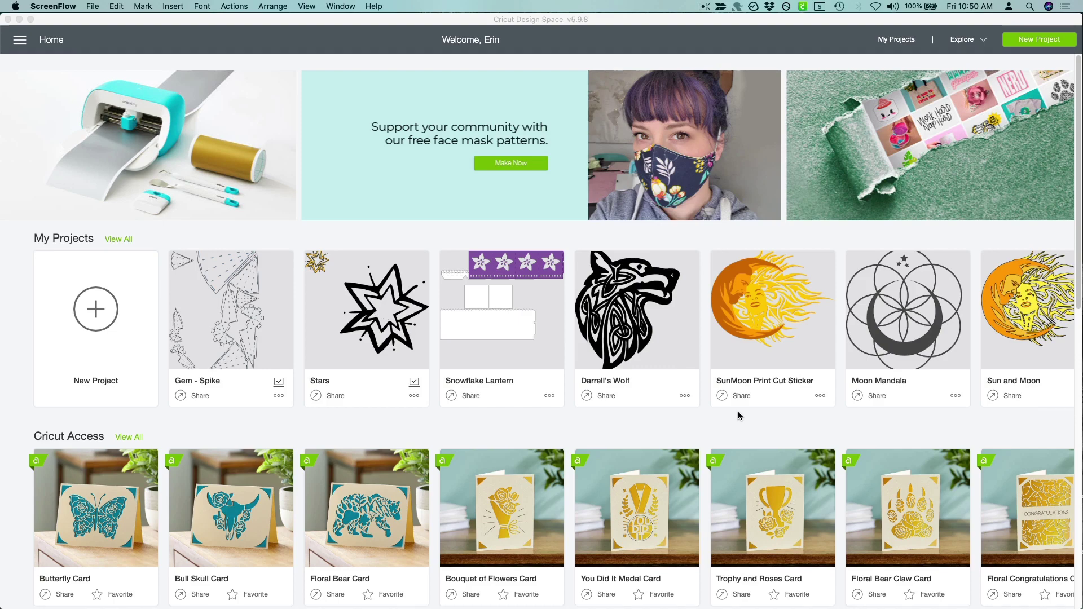
Step: Start a new project and choose gem_infinity8.png from the Gems folder as the image to upload
click(89, 321)
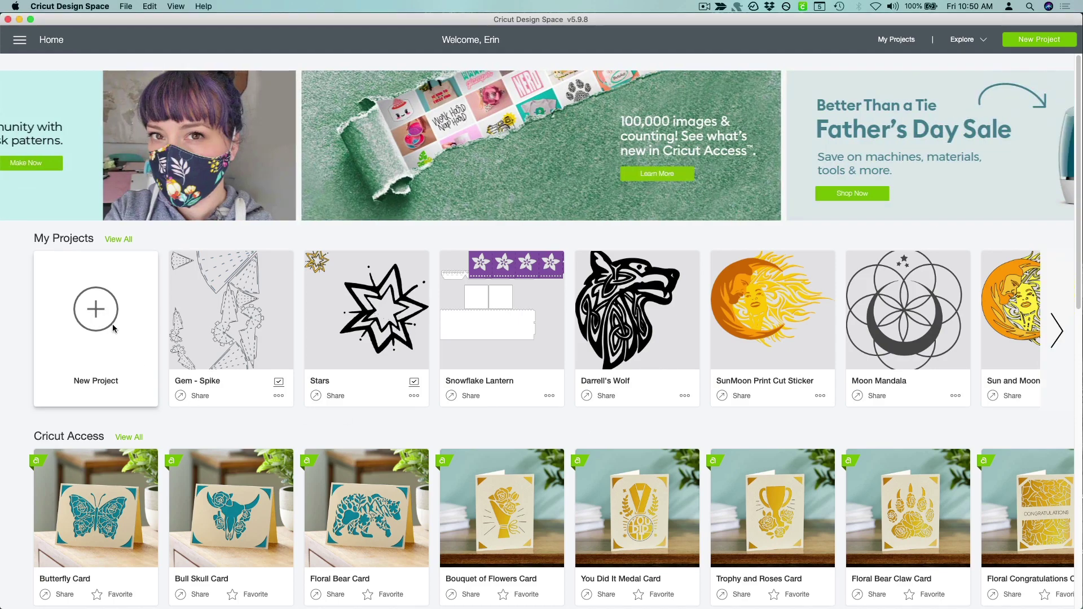
click(112, 325)
click(14, 314)
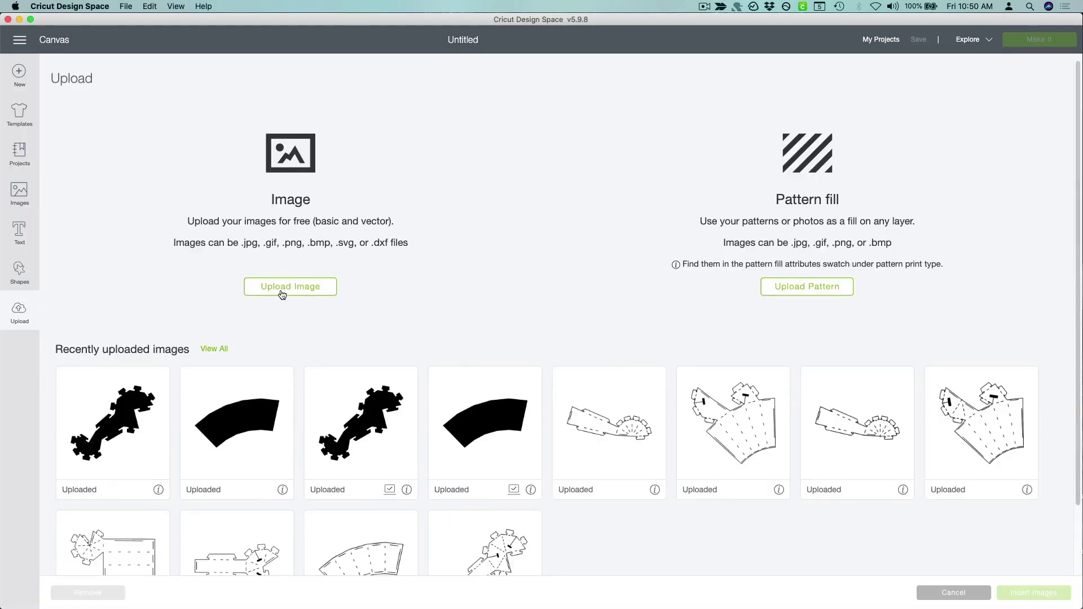
click(282, 294)
click(575, 317)
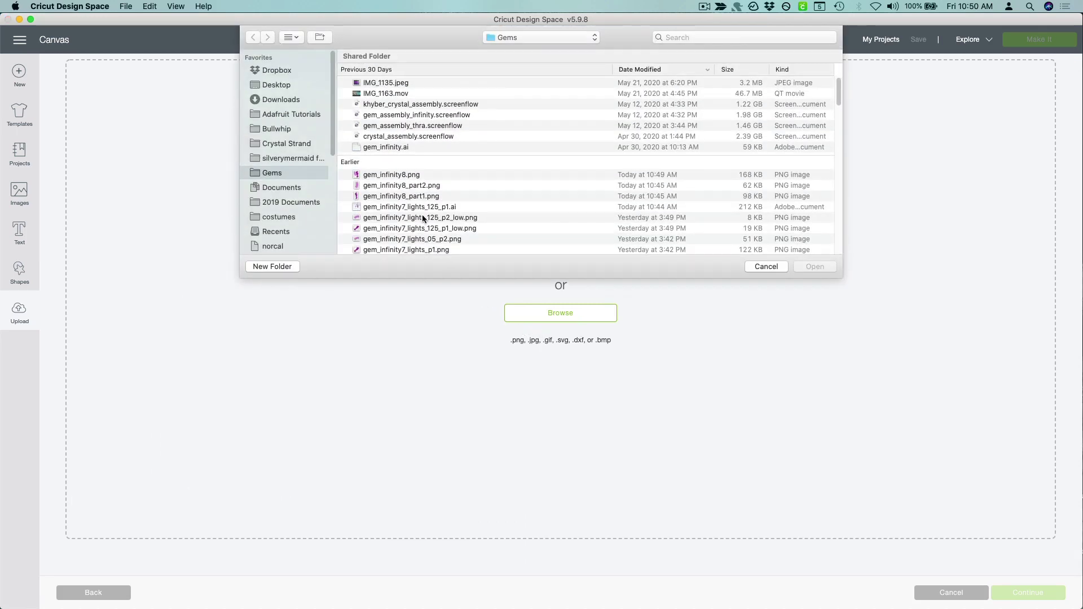
click(825, 268)
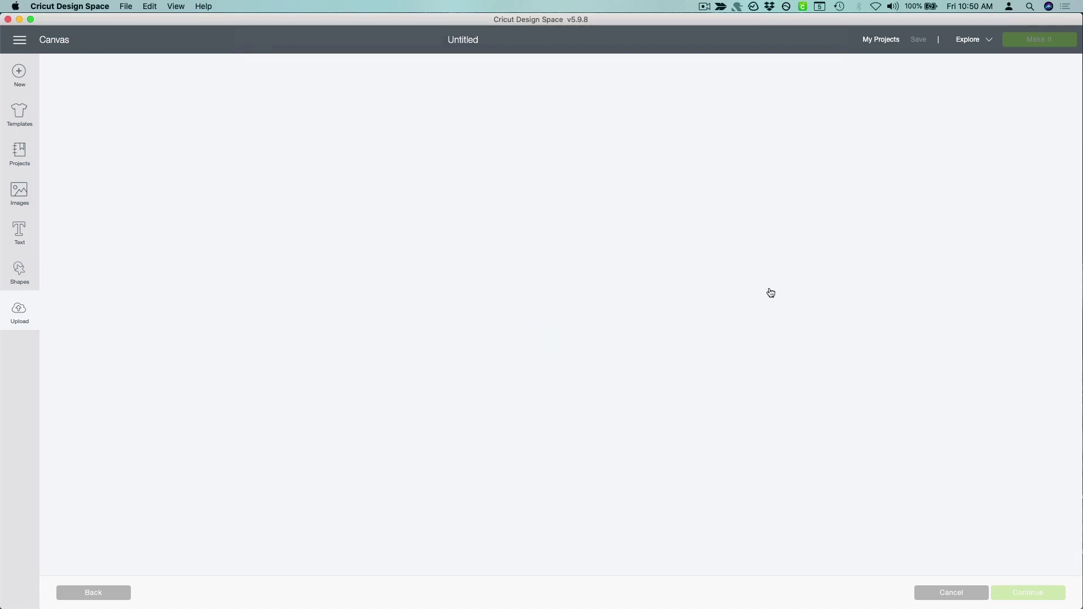
Step: Process the upload as a Simple image, save it as a Cut image named gem_infinity8 and insert it on the canvas
click(679, 172)
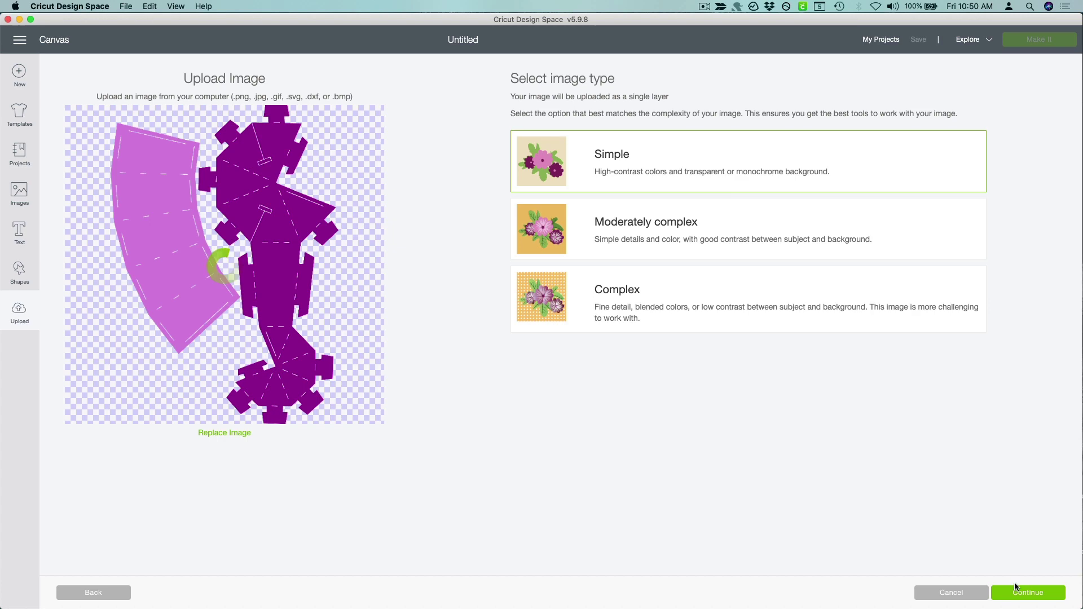
click(1024, 594)
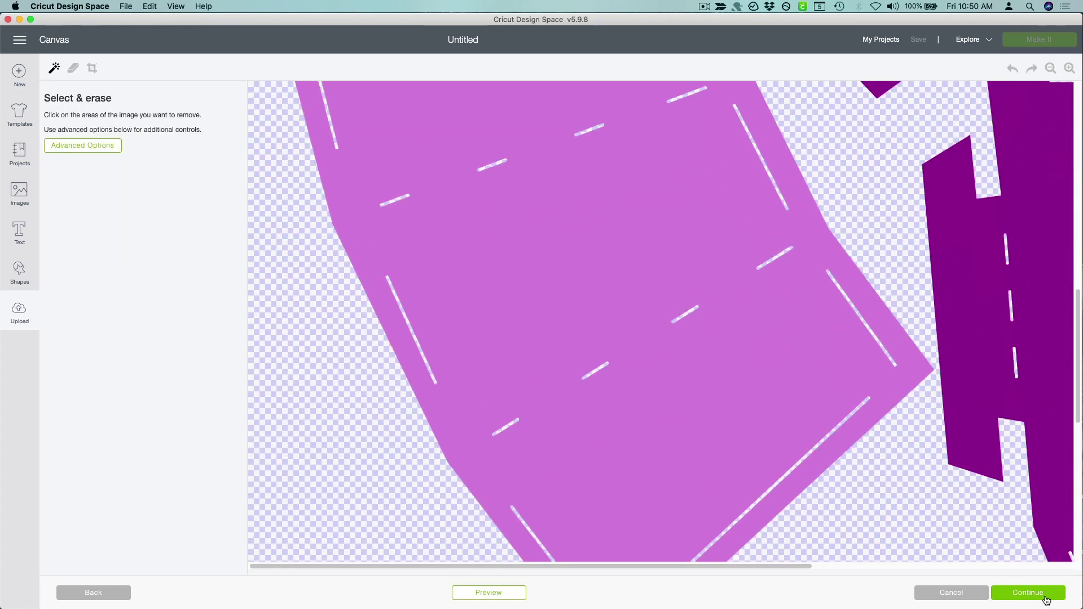
click(1045, 599)
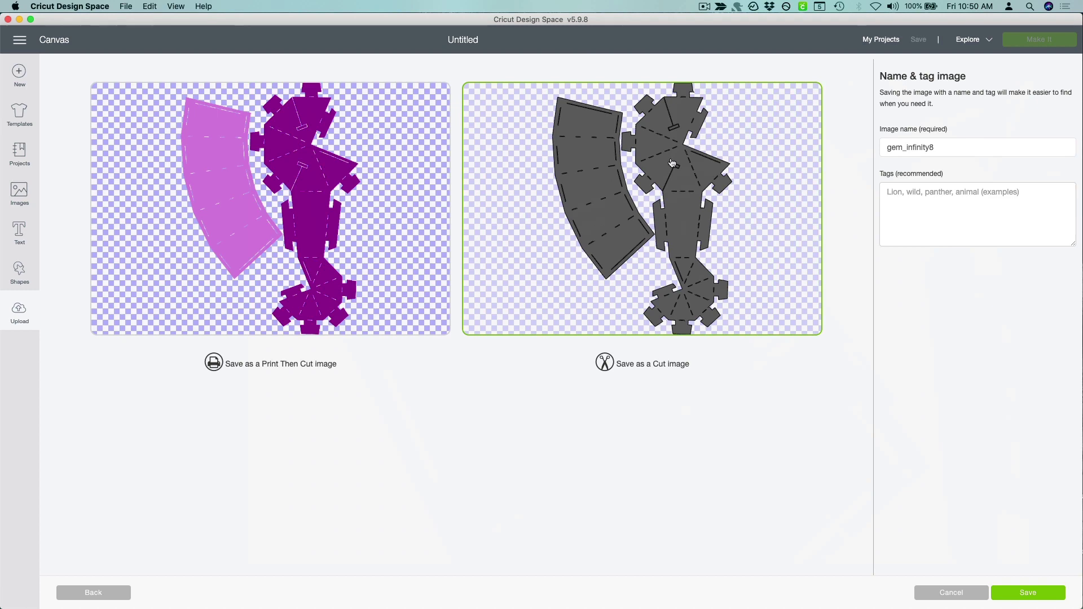
click(1025, 594)
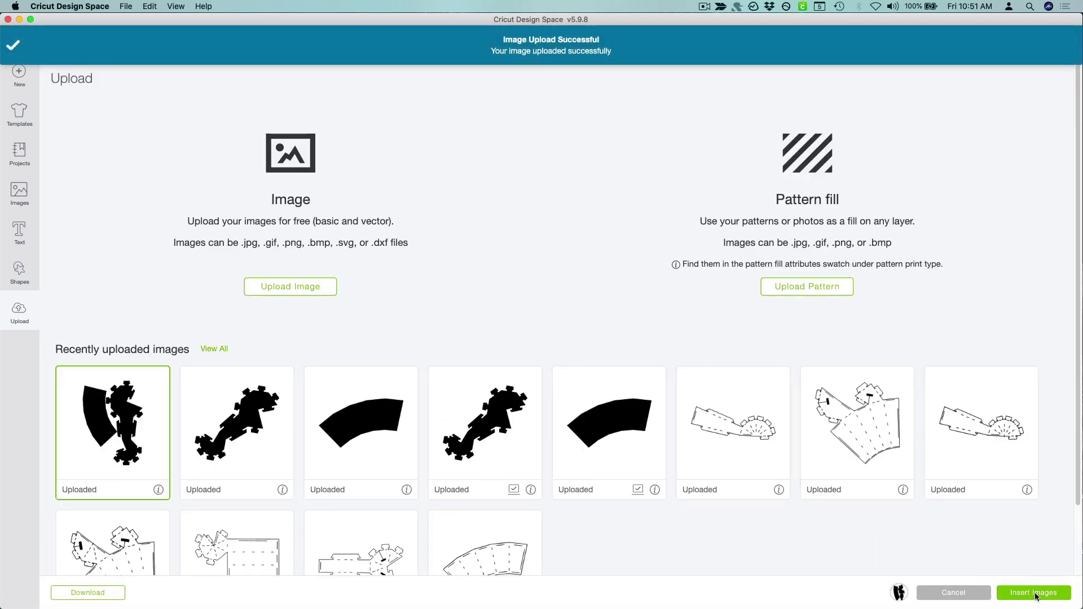
click(1035, 594)
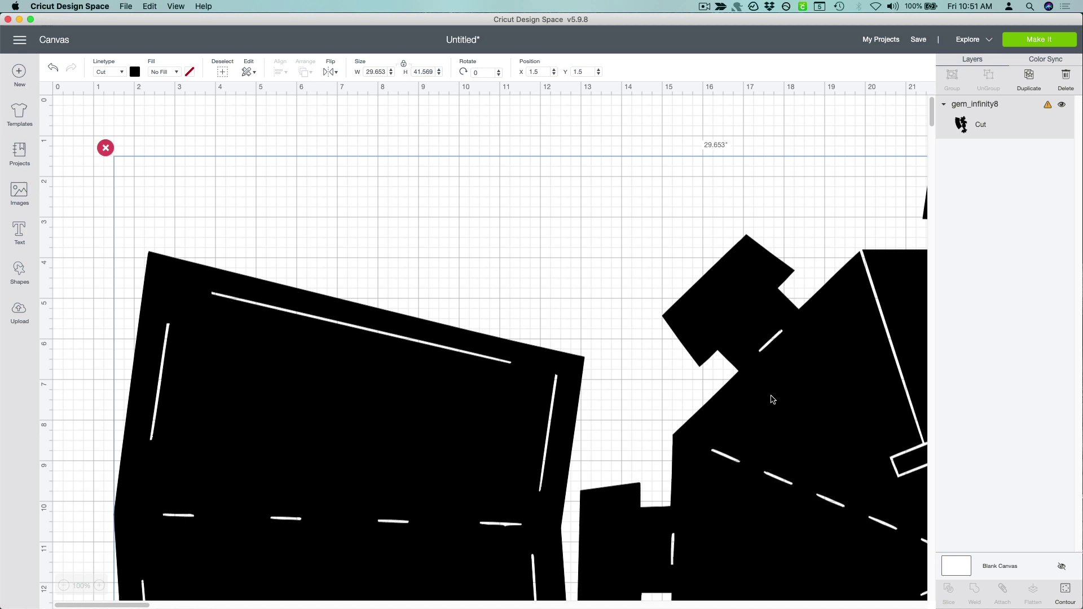
Step: Change the gem template's material color from the palette to light purple
click(135, 72)
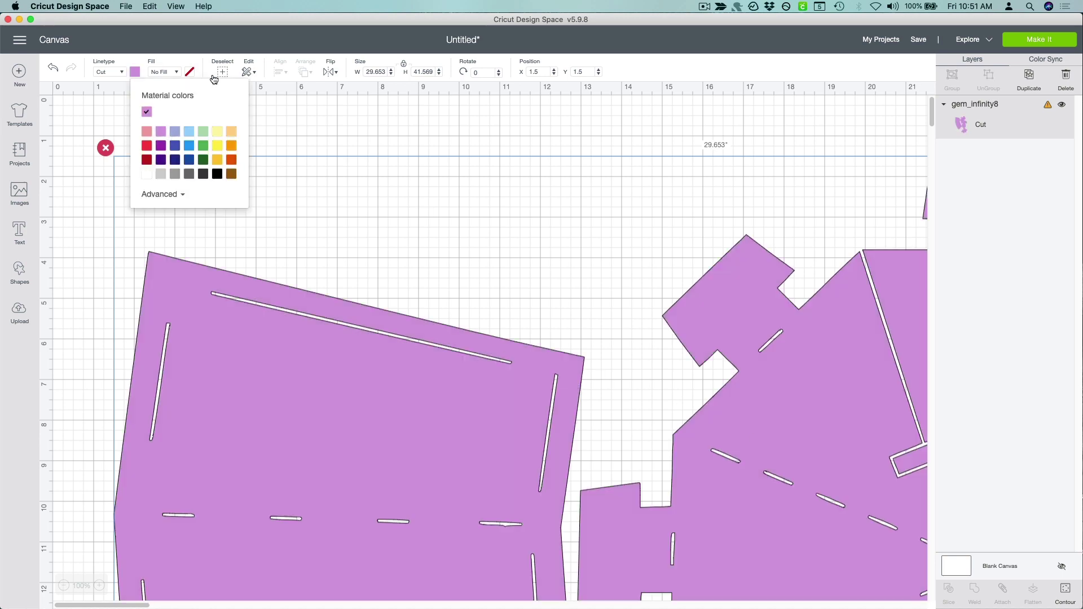
click(360, 138)
Step: Move the gem template to the canvas's upper-left corner and scale it down proportionally to about 10 inches tall
click(64, 586)
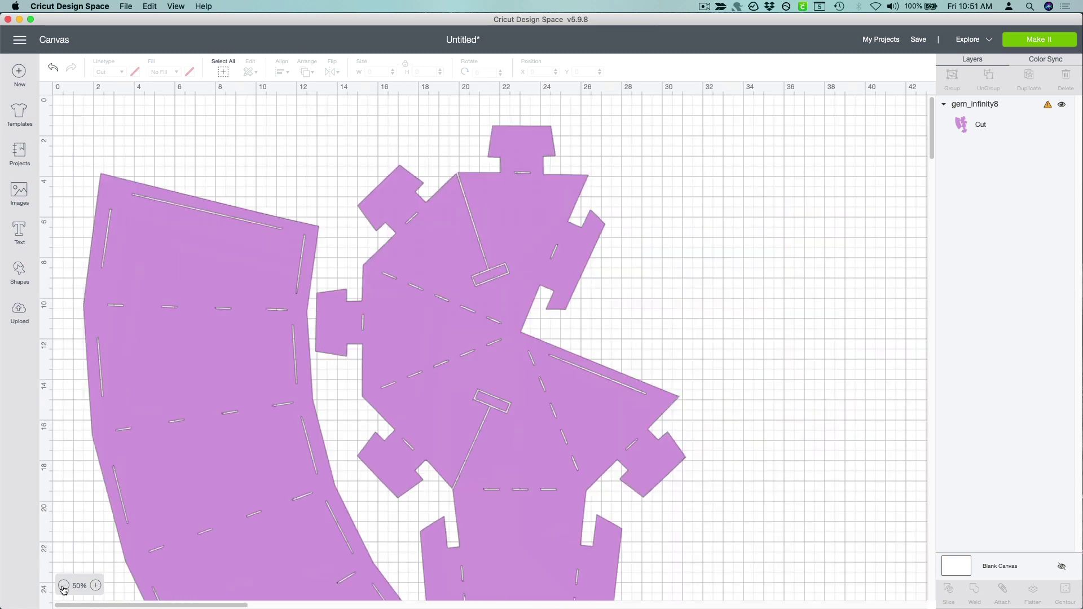
click(64, 586)
click(299, 384)
drag(294, 401, 283, 380)
drag(372, 529, 157, 225)
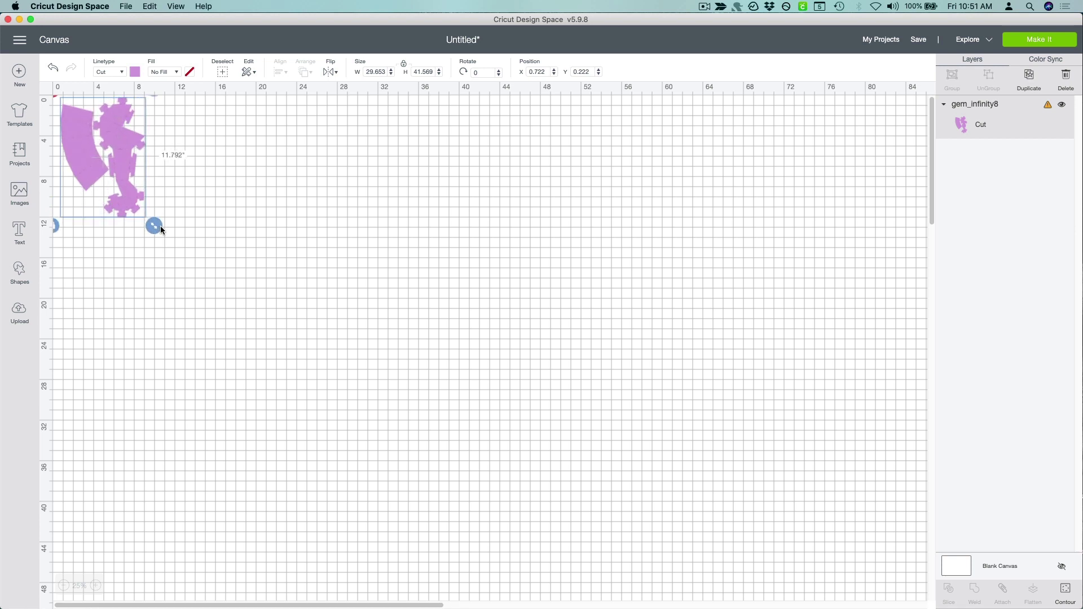
drag(153, 208, 158, 216)
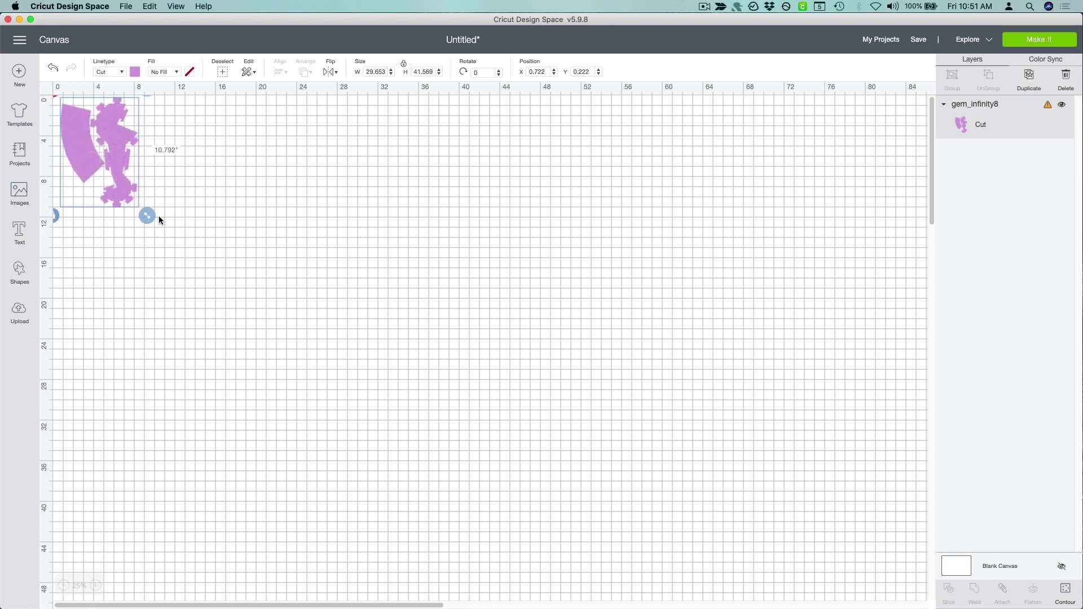
click(97, 586)
click(96, 586)
click(96, 586)
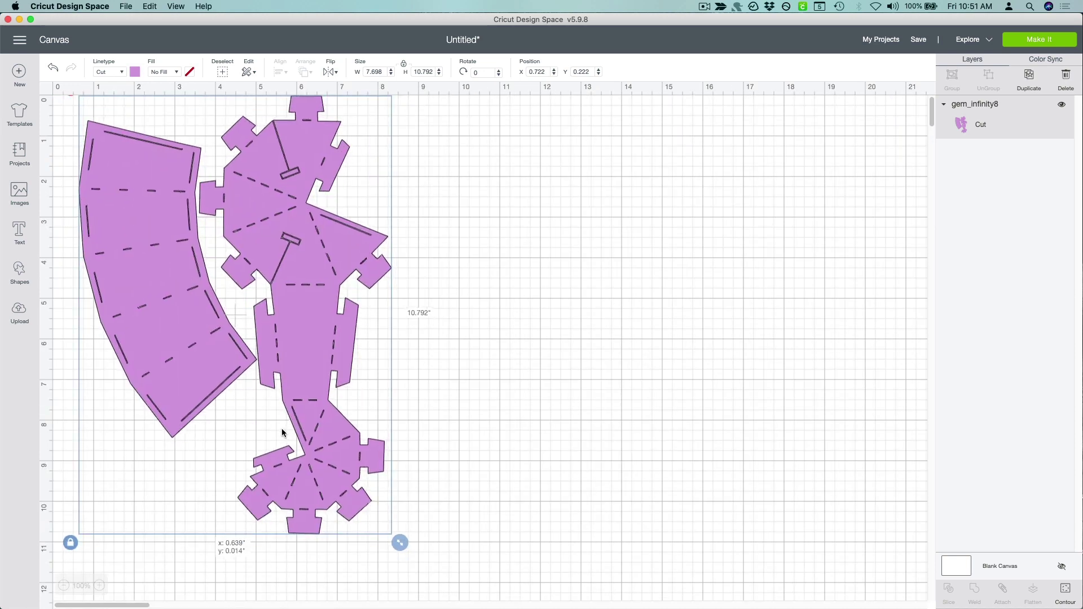
drag(400, 544, 376, 512)
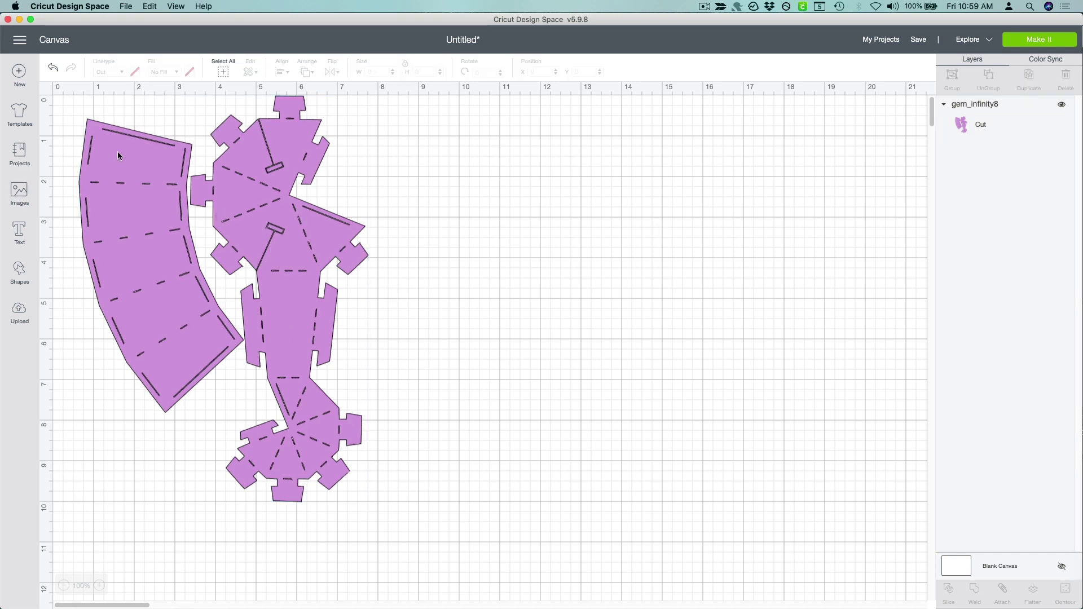
Step: Examine the cut pressure, multi-cut and blade settings for Stencil Film – 0.4 mm in the custom materials list
click(21, 42)
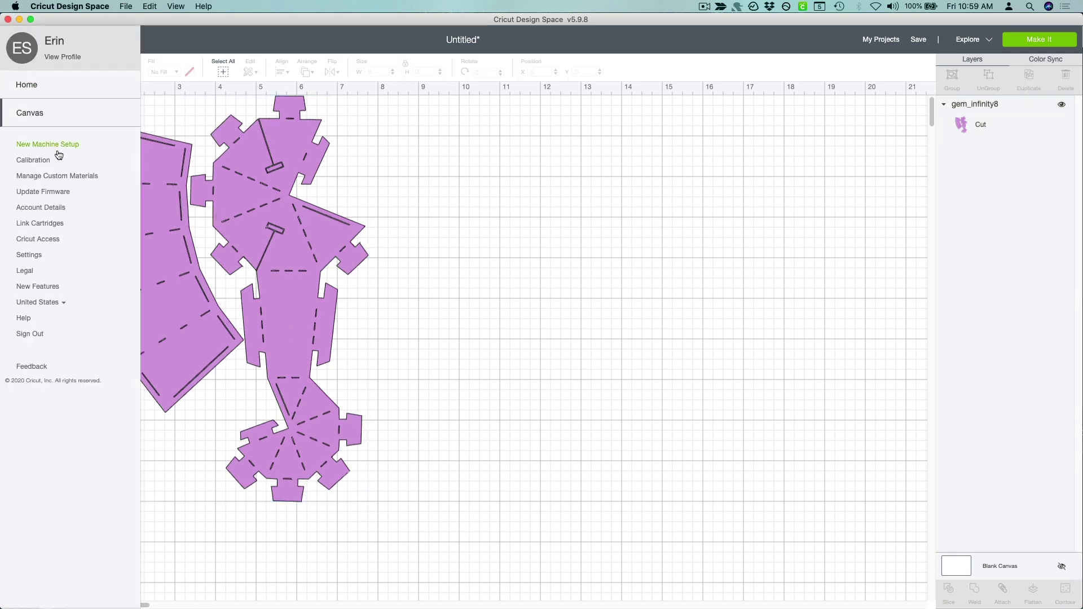
click(70, 178)
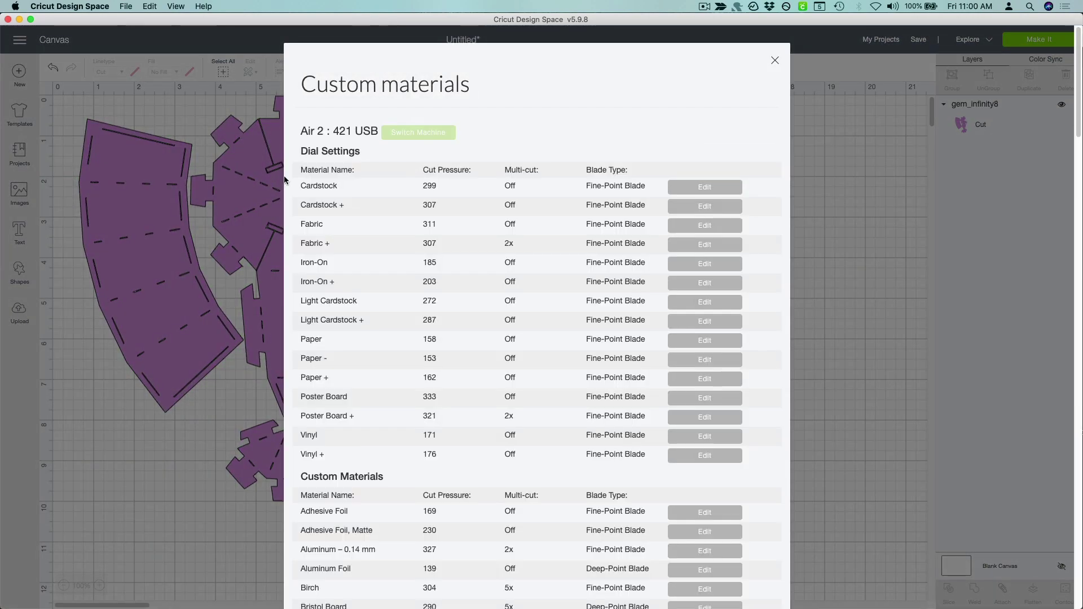
scroll(483, 446, down, 2)
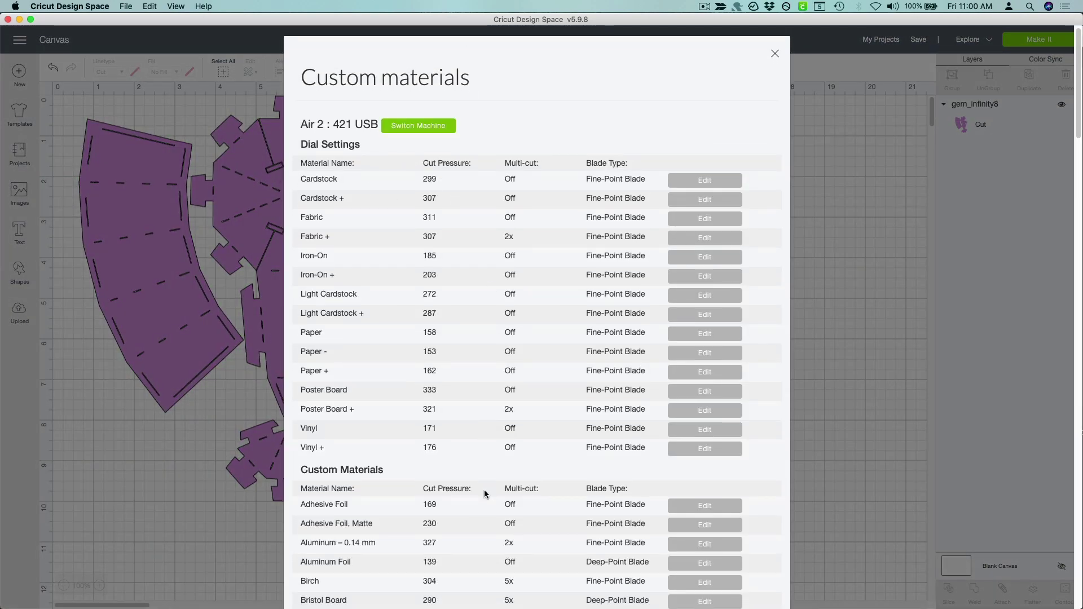
scroll(484, 494, down, 20)
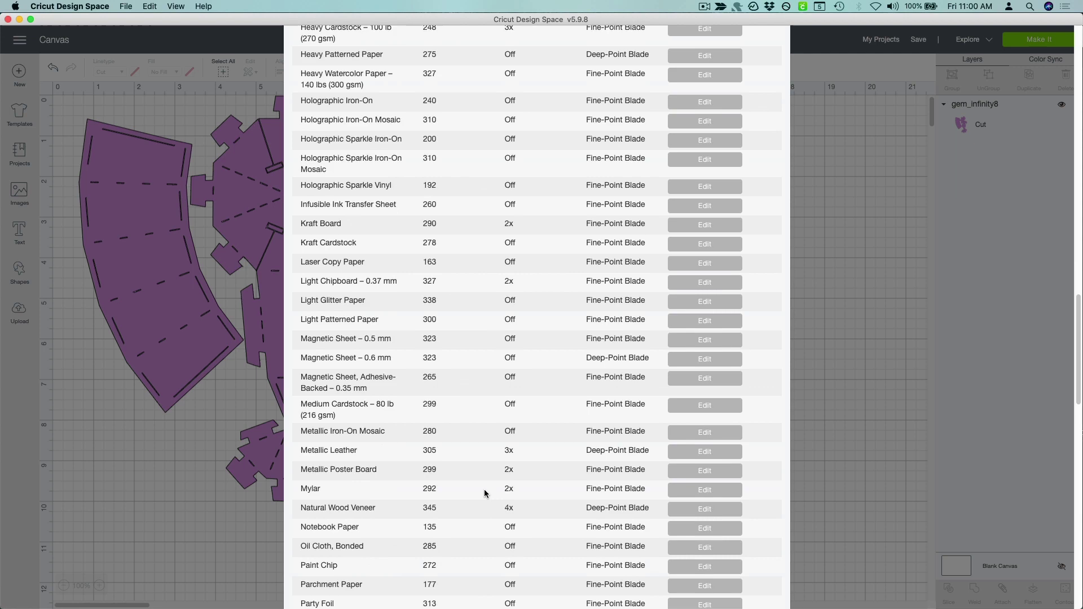
scroll(484, 489, down, 20)
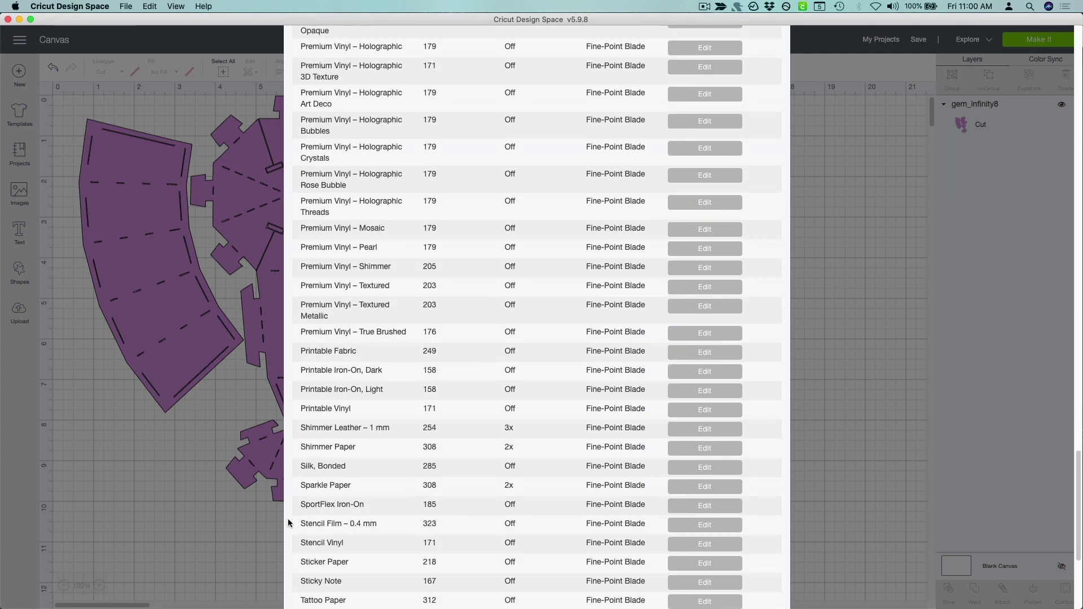
click(674, 526)
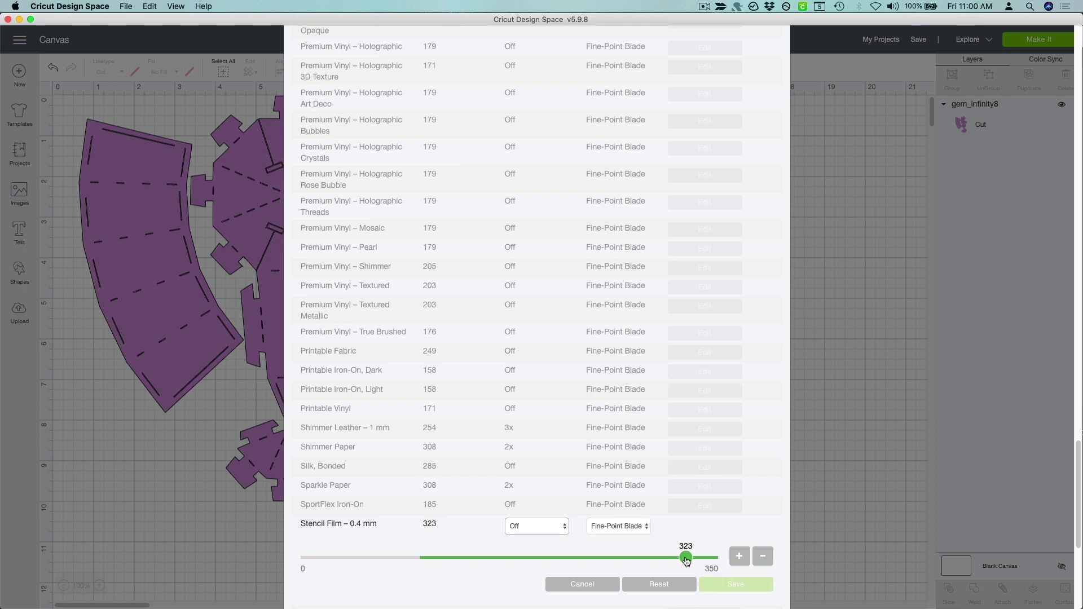
click(583, 585)
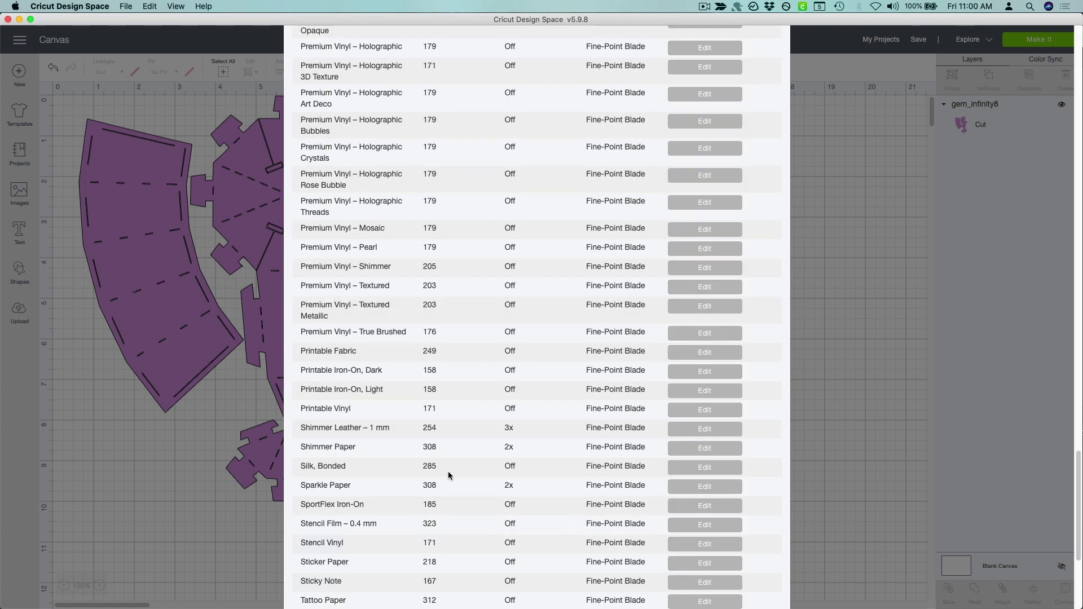
scroll(462, 467, up, 20)
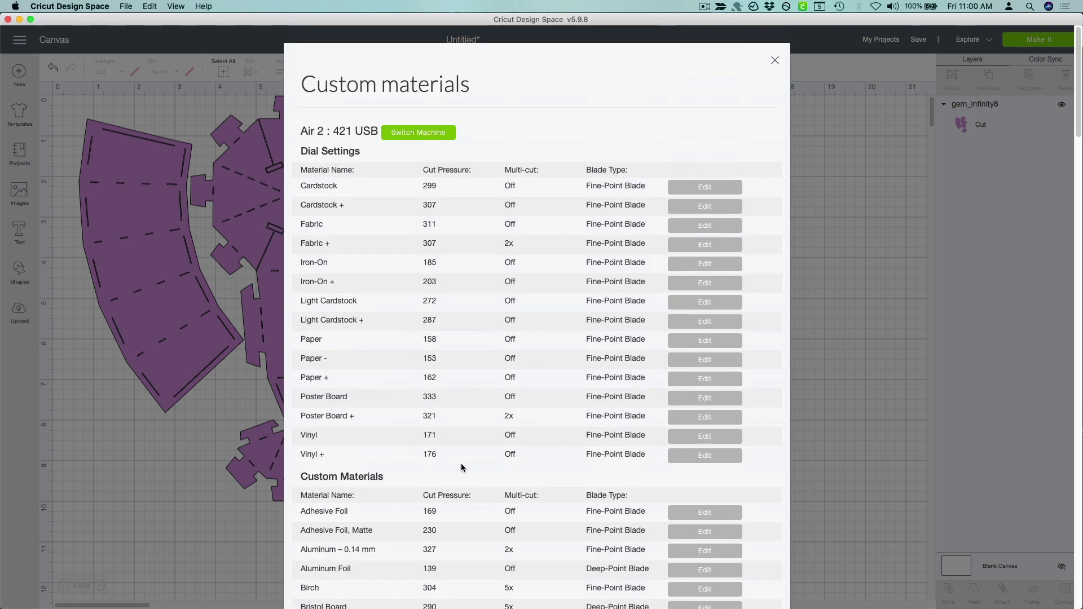
click(776, 62)
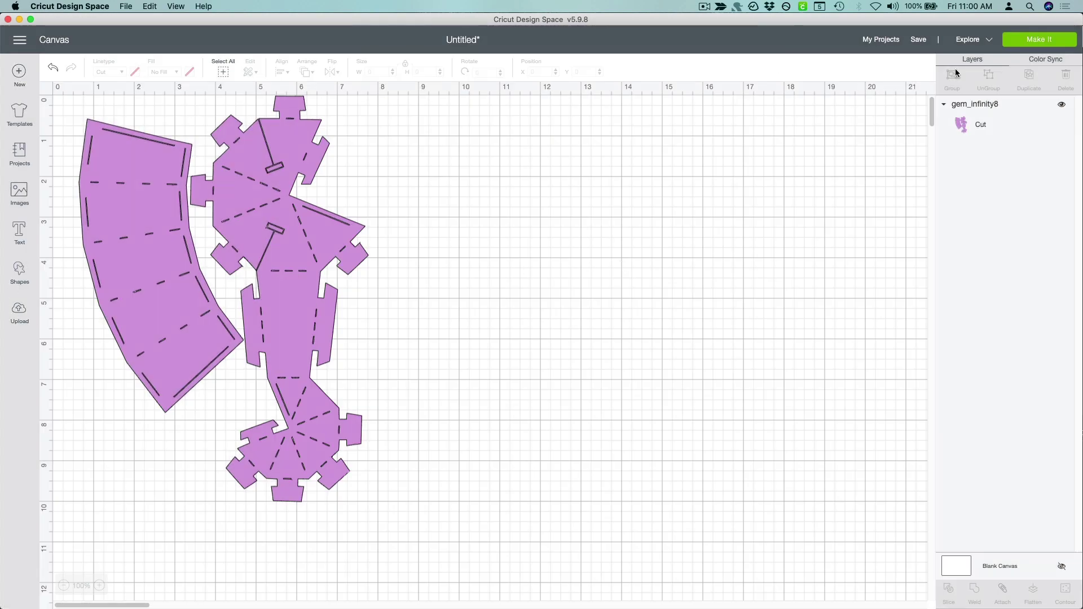
Step: Send the project to the cutting mat preview and rotate the template 90 degrees clockwise on the 12" x 12" mat
click(1041, 41)
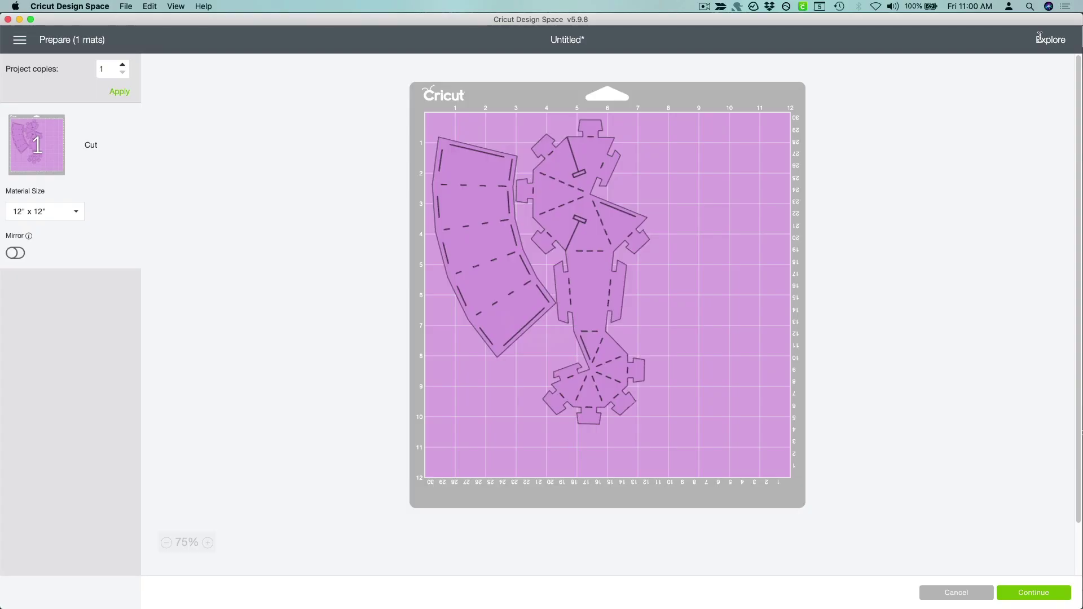
click(617, 269)
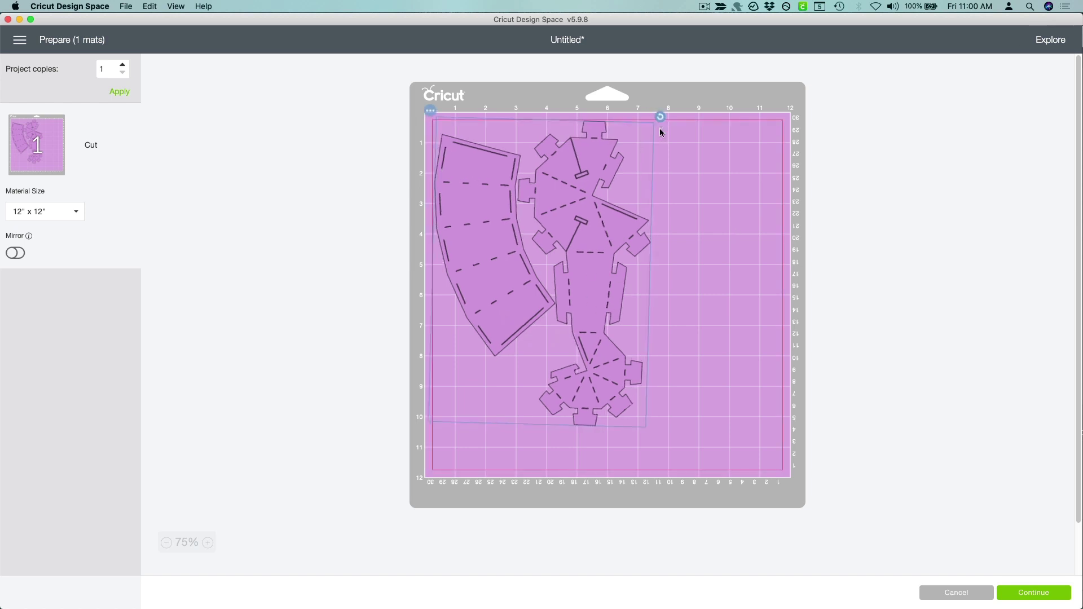
drag(659, 127, 665, 358)
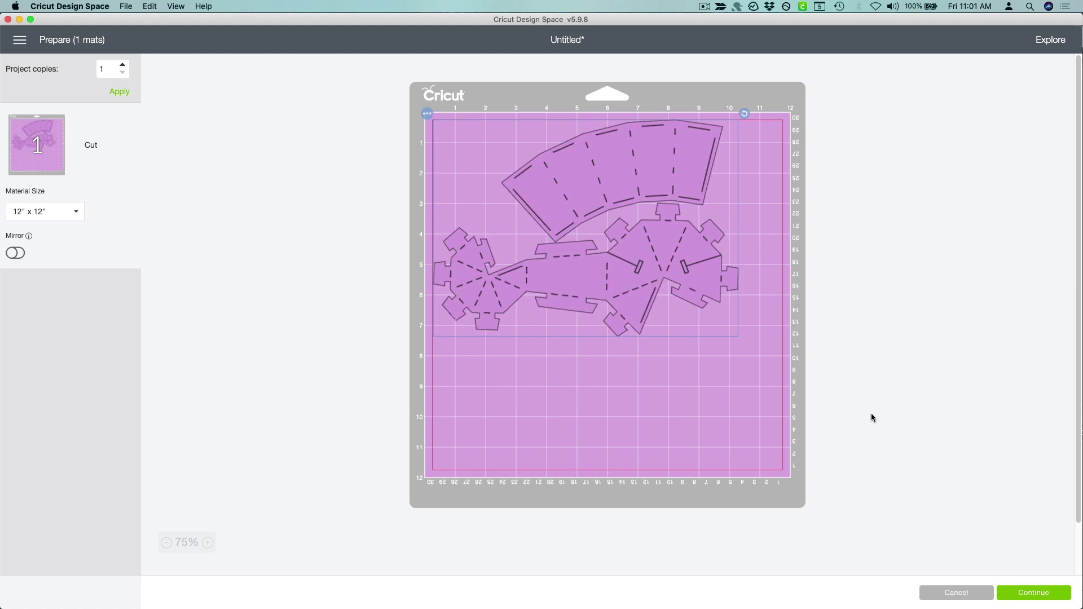
Step: Proceed to the Make stage and connect the Air 2 cutting machine over USB
click(1031, 593)
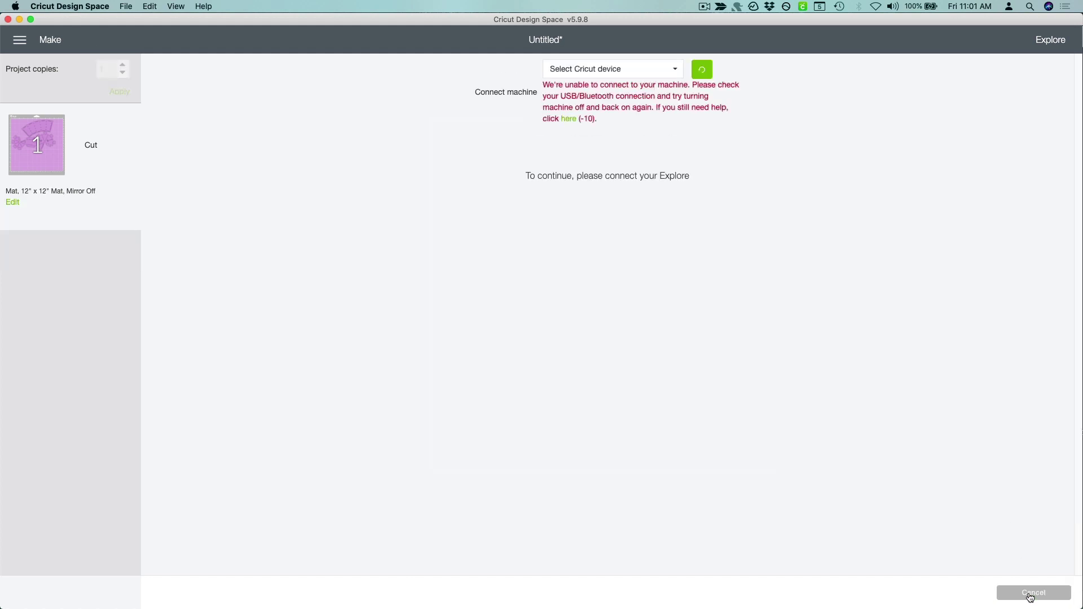
click(706, 70)
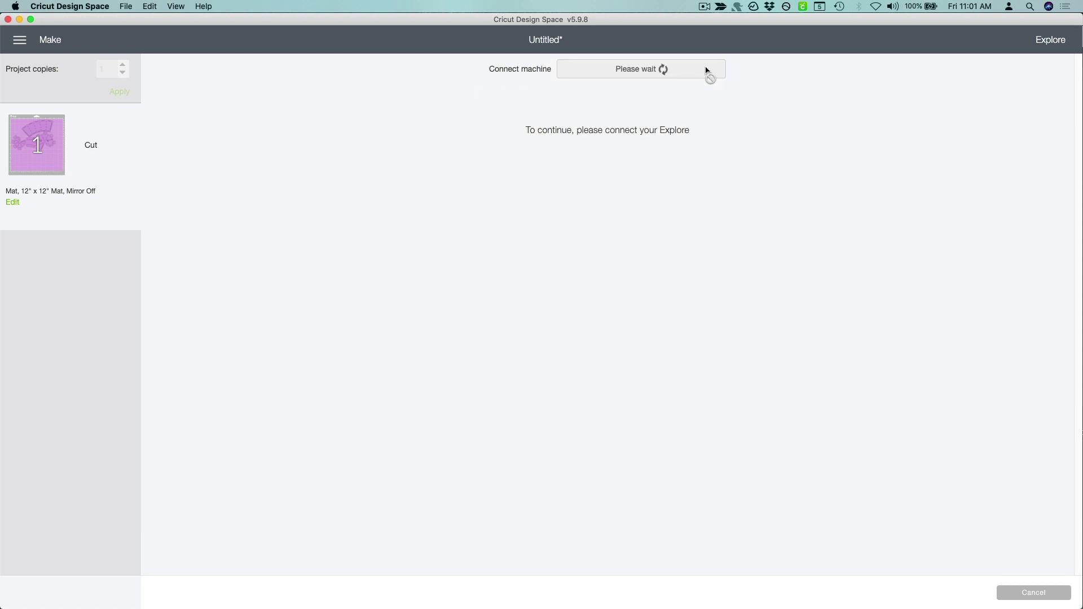
click(671, 69)
click(648, 96)
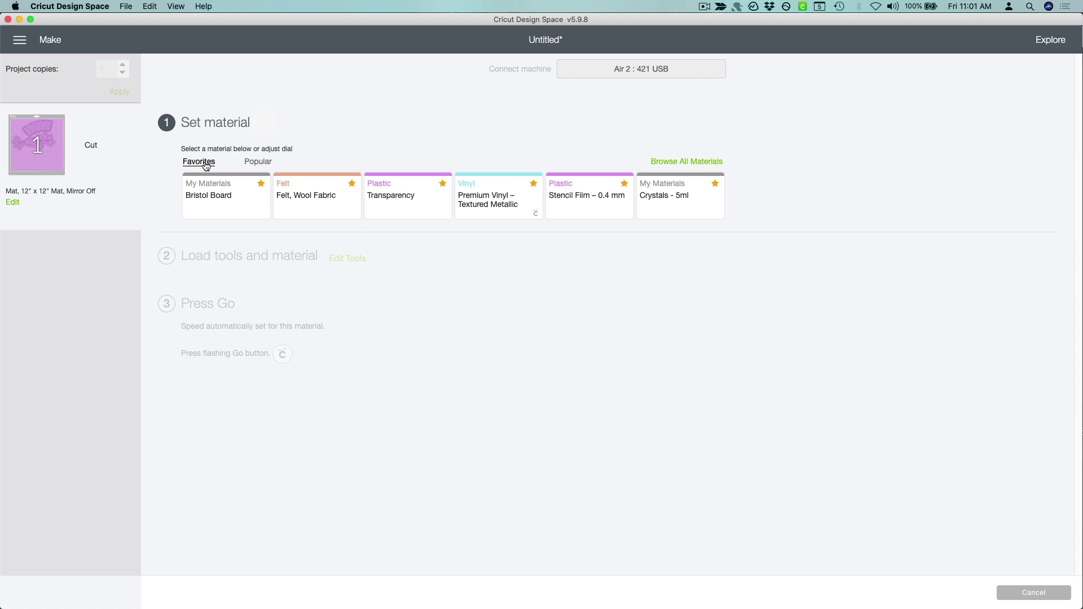
Step: Search all materials for "stencil" and set the cutting material to Stencil Film – 0.4 mm
click(694, 164)
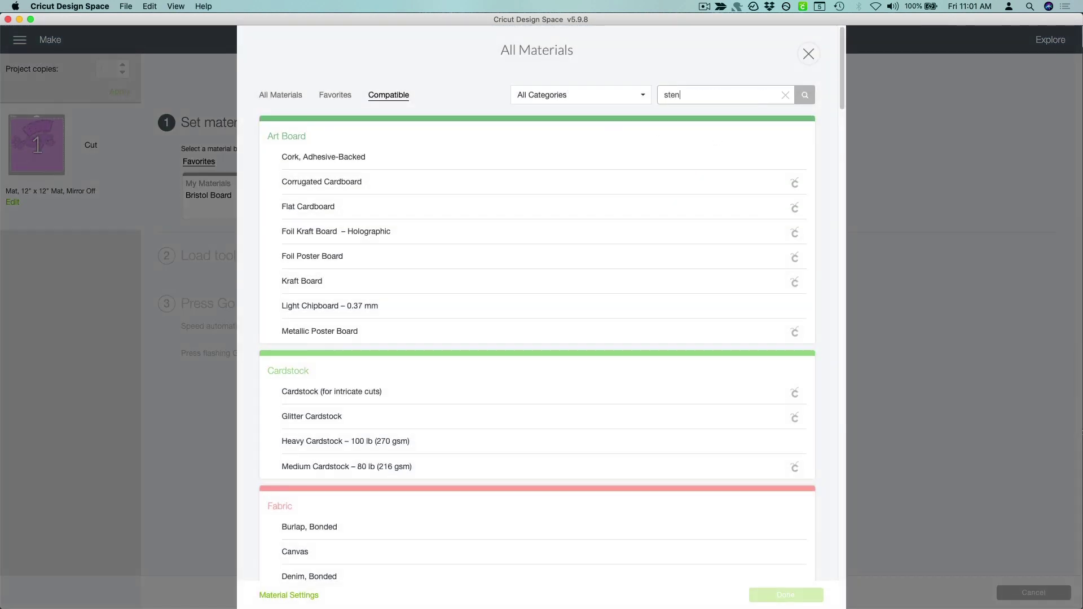
text(stencil)
key(Return)
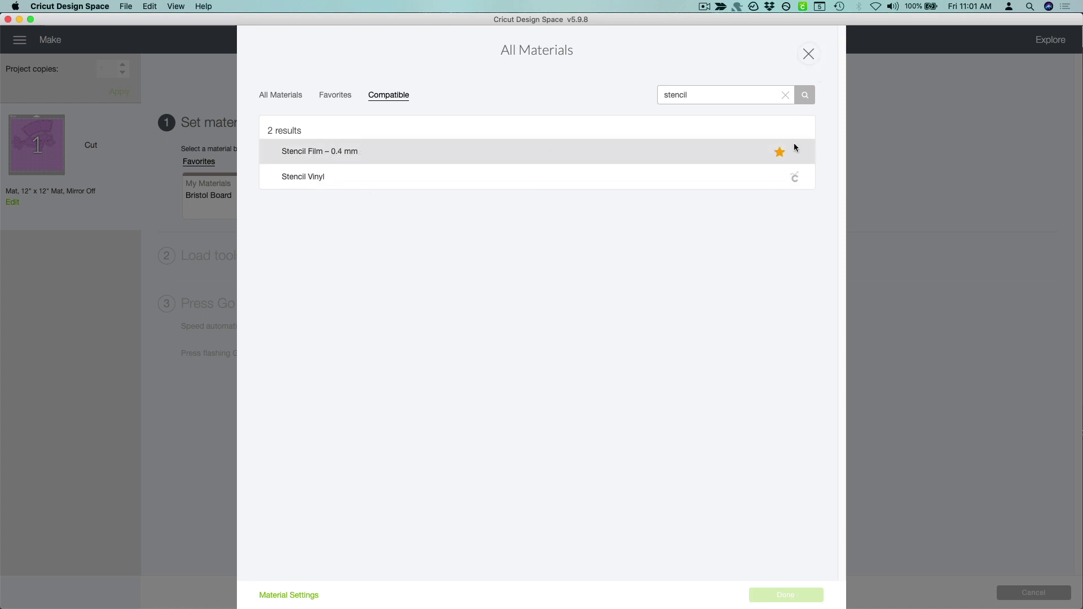
click(781, 154)
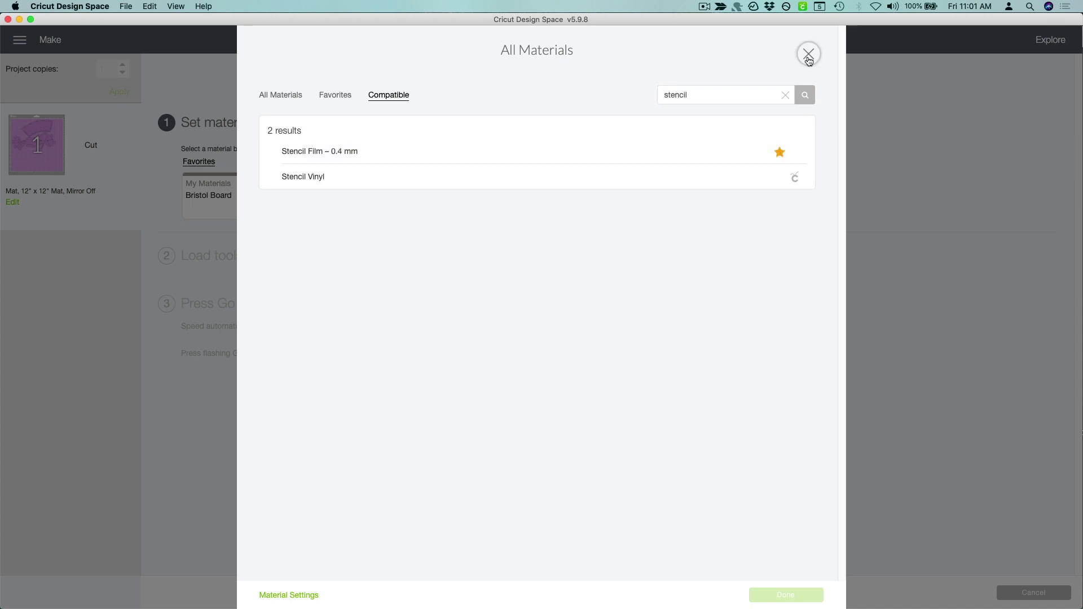
click(331, 152)
click(786, 595)
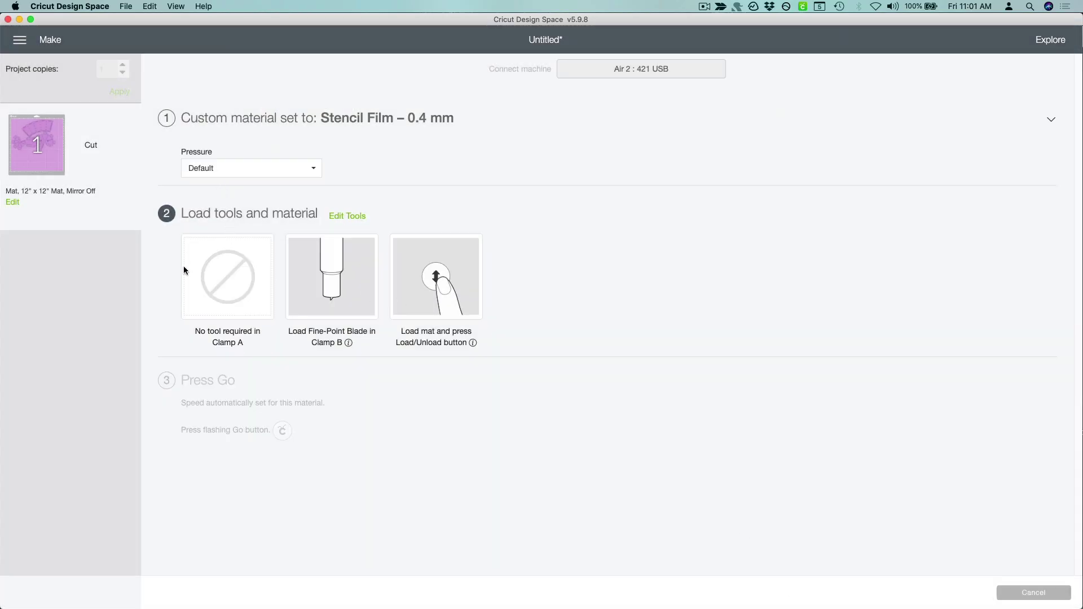